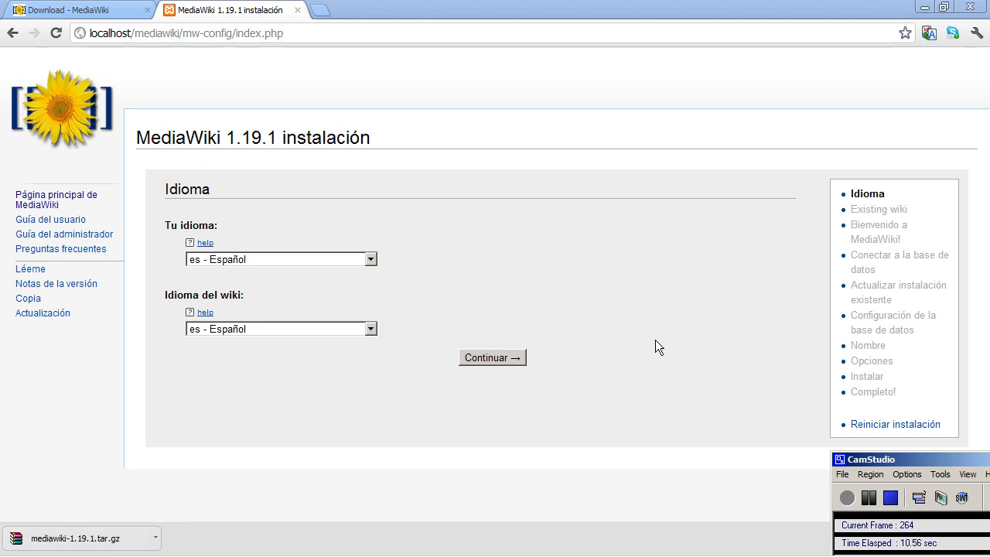
- Keep es - Español as both the user and wiki language and proceed to the welcome page
click(371, 260)
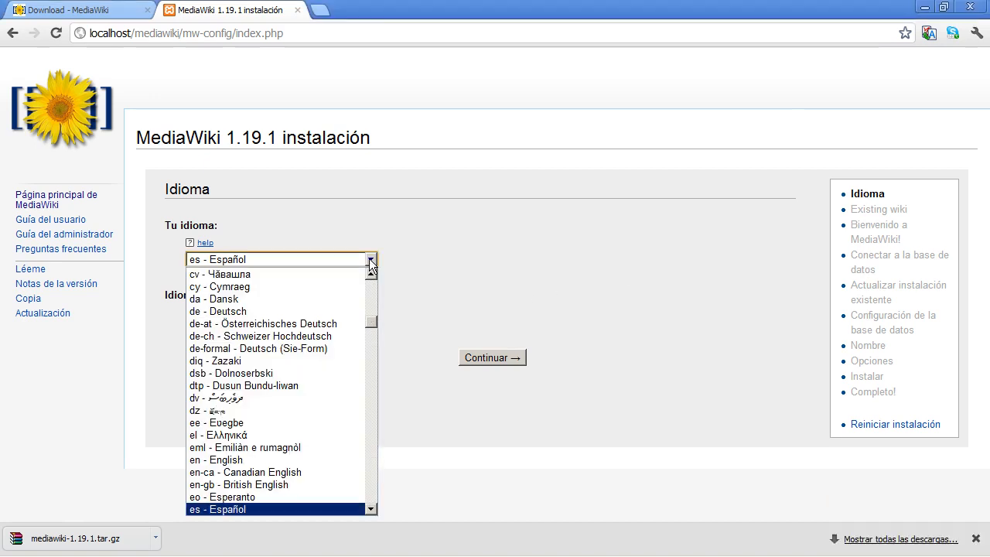
click(379, 236)
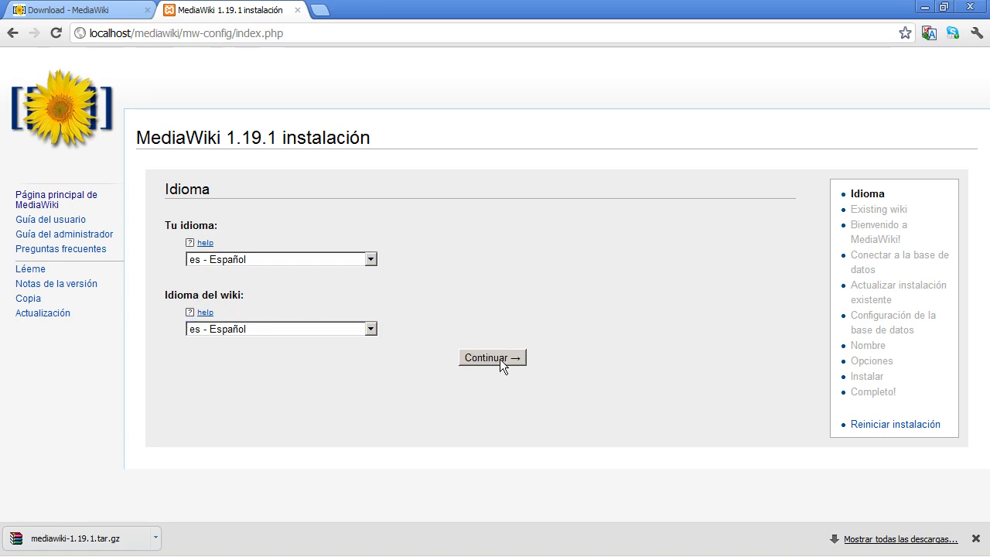
click(975, 539)
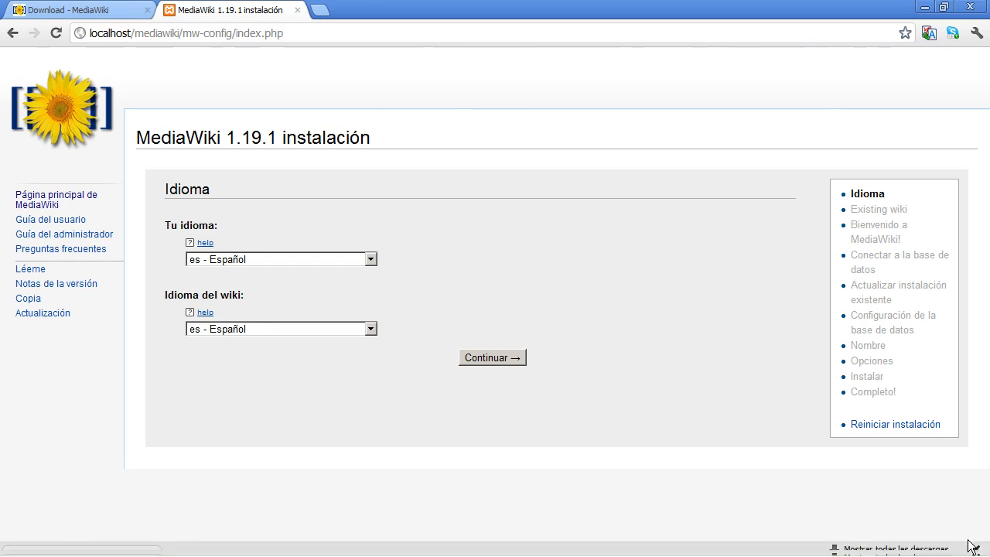
click(469, 357)
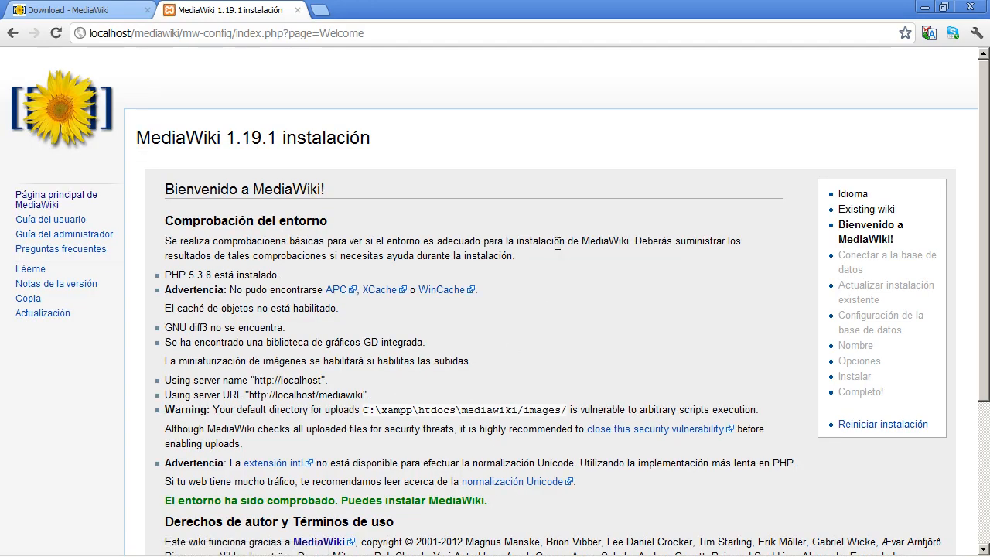
- Review the environment check results, including the PHP, GNU diff3 and GD library entries and the final verdict
scroll(512, 309, down, 2)
scroll(510, 309, up, 1)
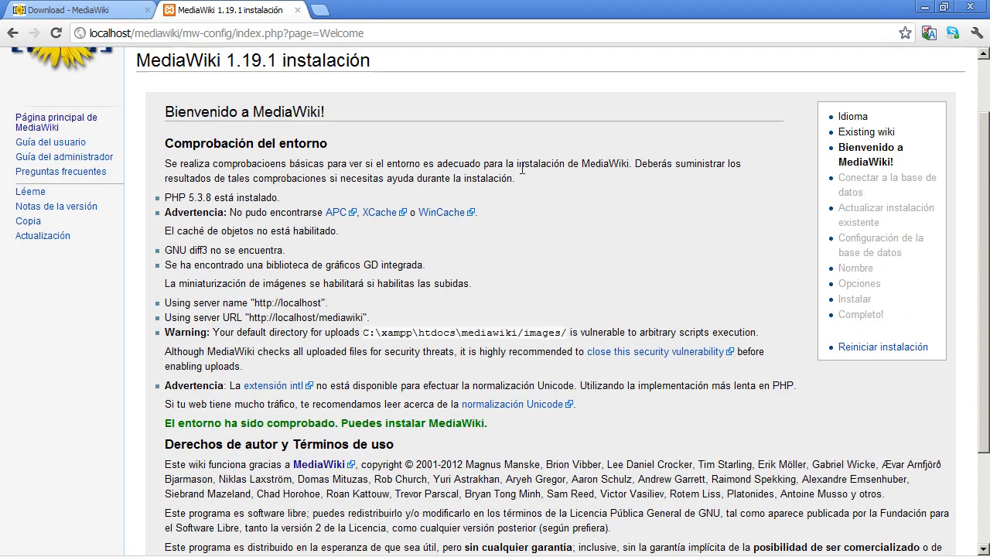
drag(165, 144, 321, 144)
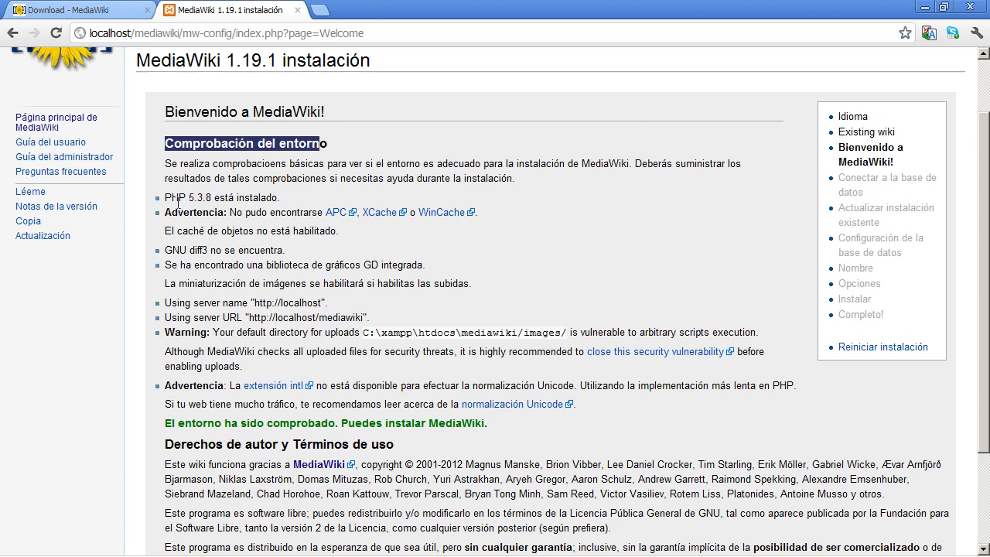
drag(166, 198, 267, 199)
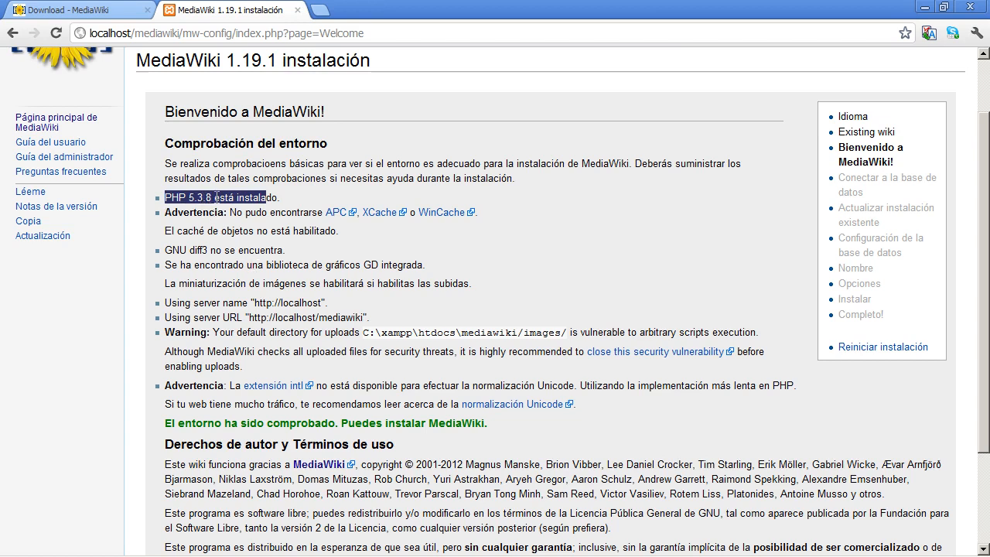
click(186, 211)
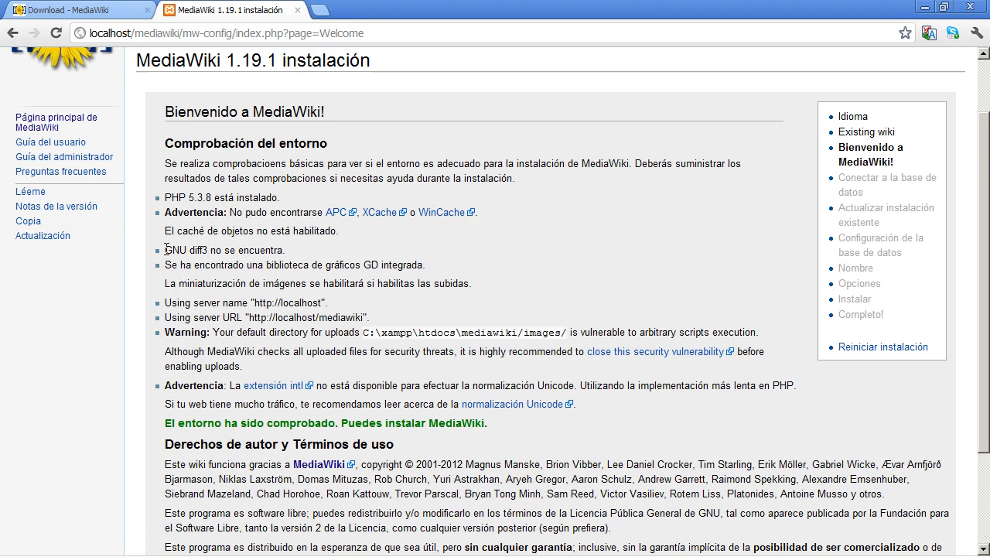
drag(165, 249, 286, 251)
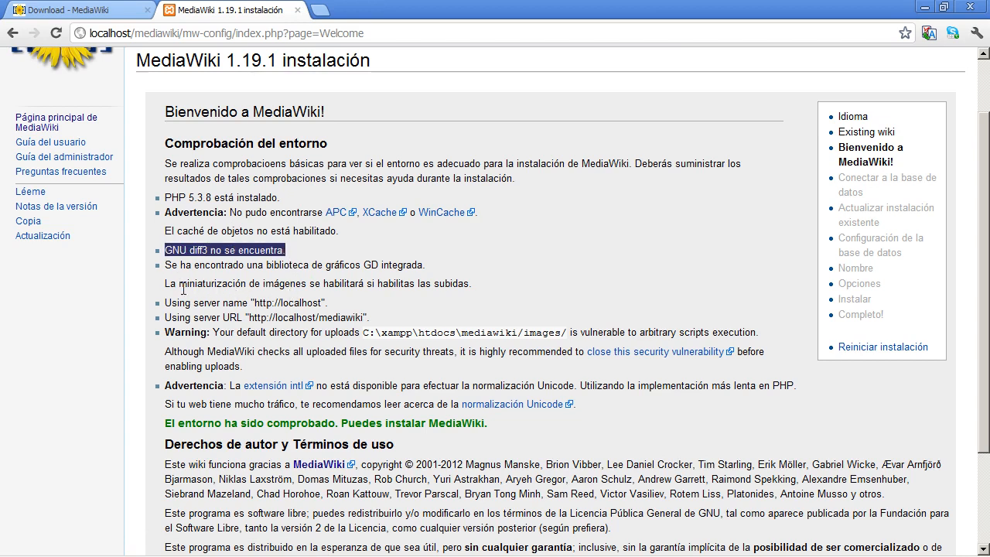
drag(166, 265, 428, 266)
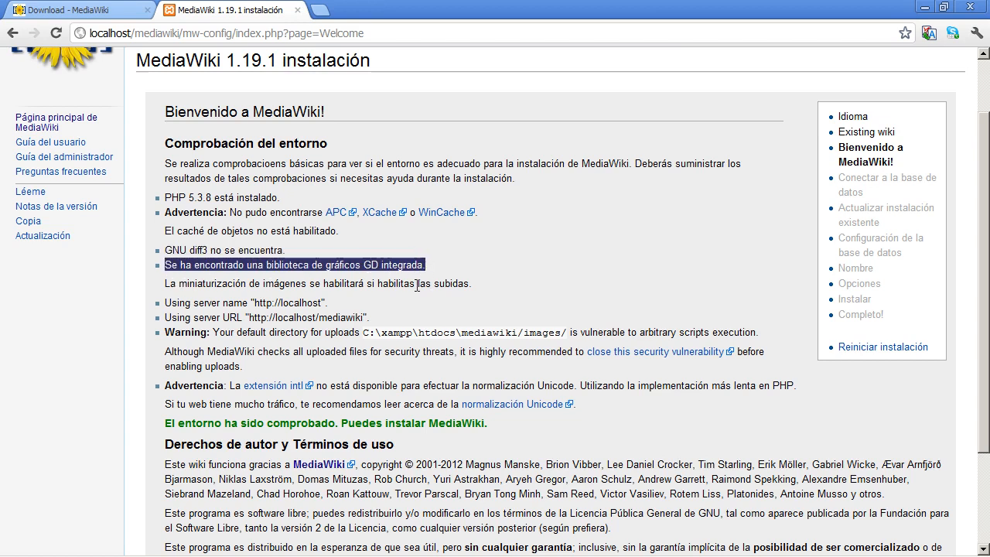
click(275, 298)
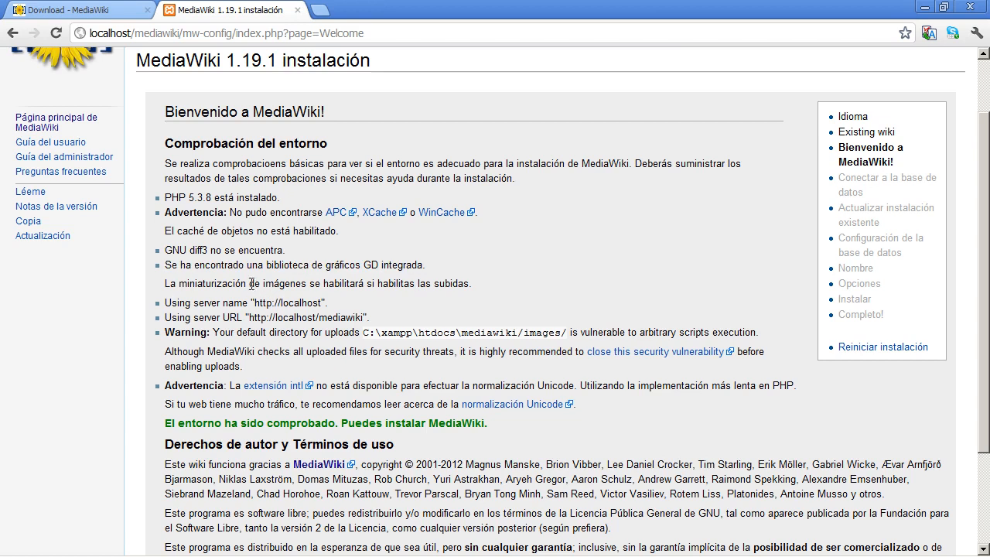
scroll(255, 293, down, 1)
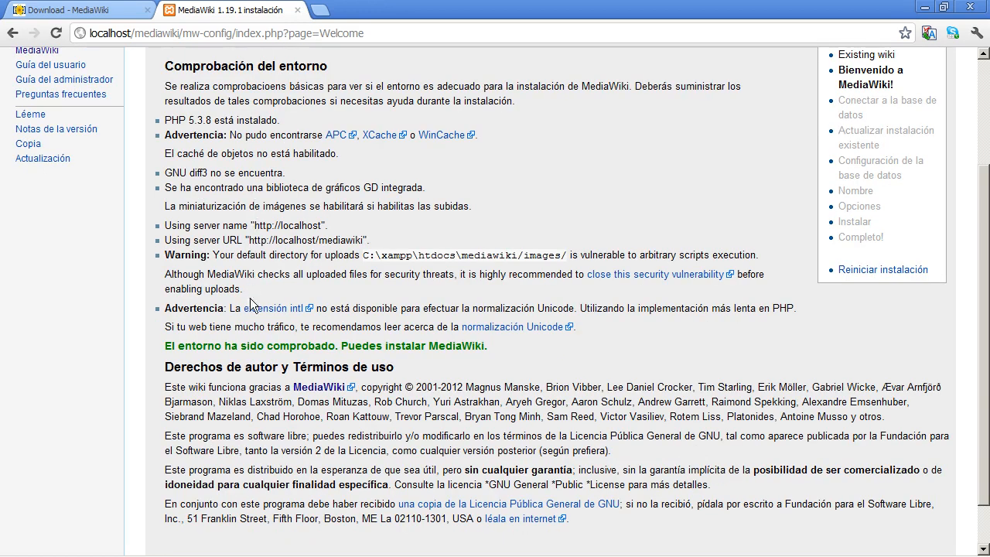
drag(165, 347, 490, 348)
click(486, 348)
drag(165, 173, 284, 173)
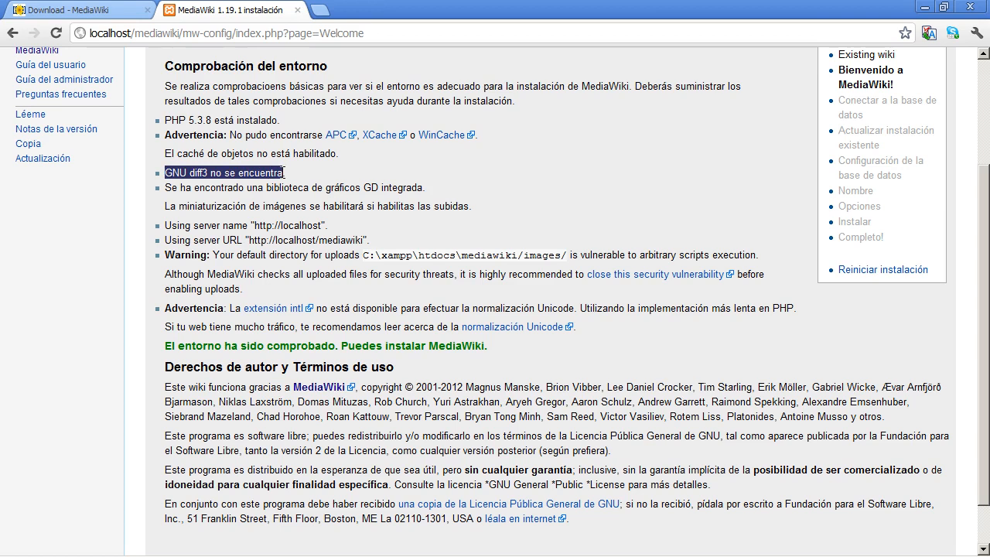
scroll(366, 271, down, 1)
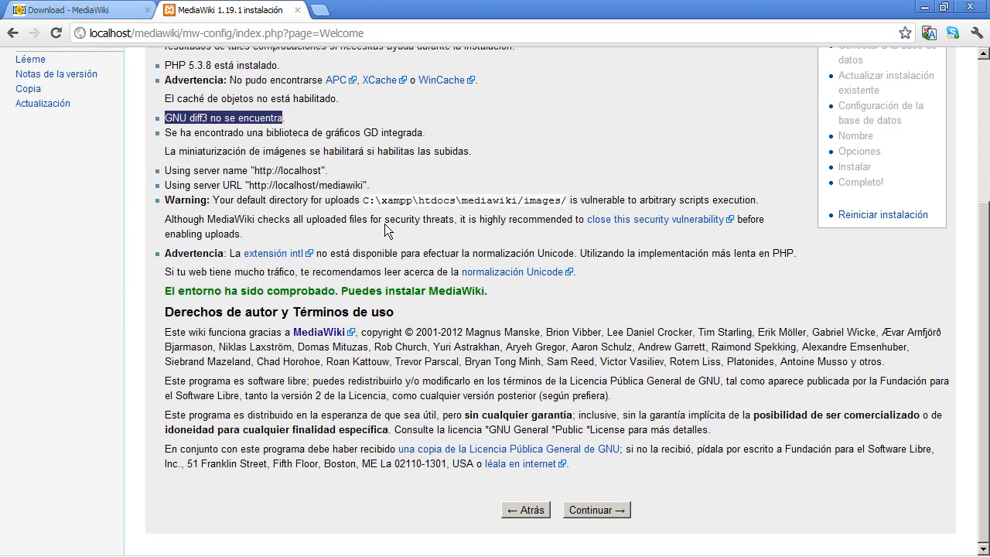
drag(177, 291, 488, 291)
click(455, 309)
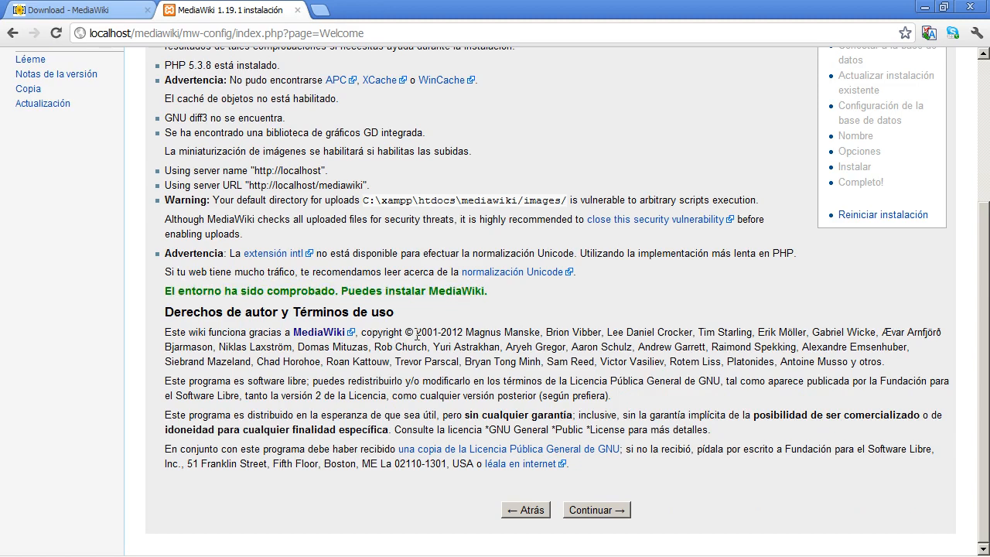
- Read the copyright and terms of use, including the warranty disclaimer and the GNU General Public License paragraph
drag(174, 311, 356, 312)
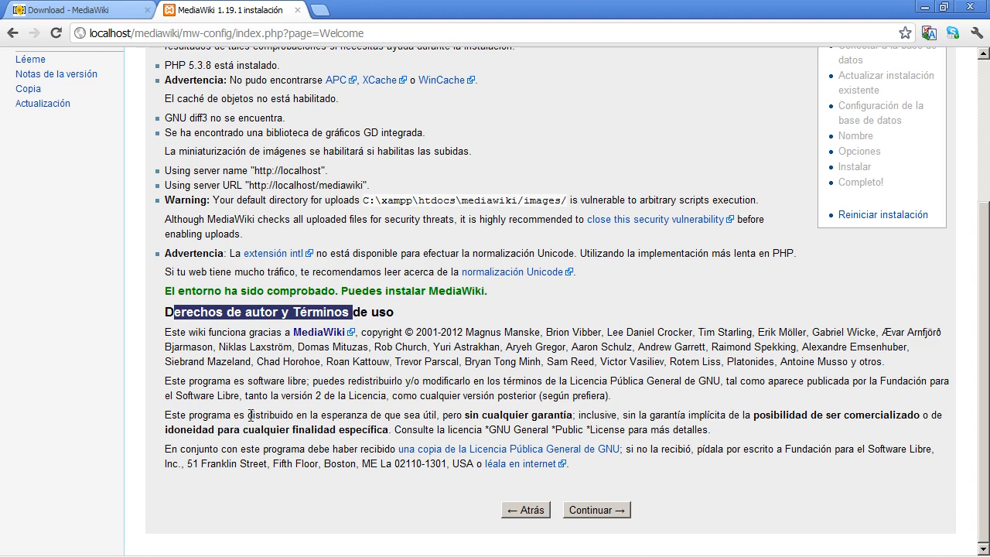
drag(172, 415, 577, 415)
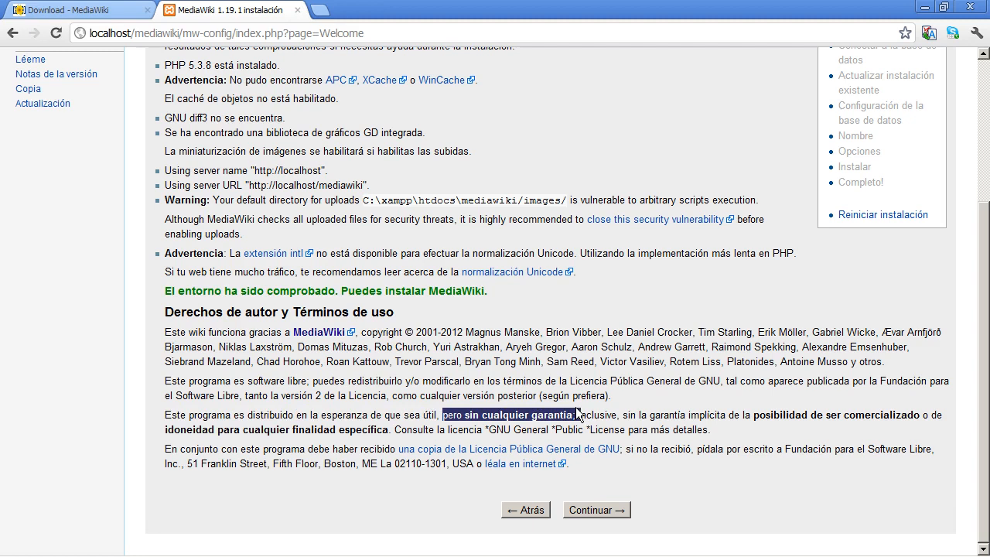
drag(617, 415, 881, 415)
drag(180, 430, 334, 435)
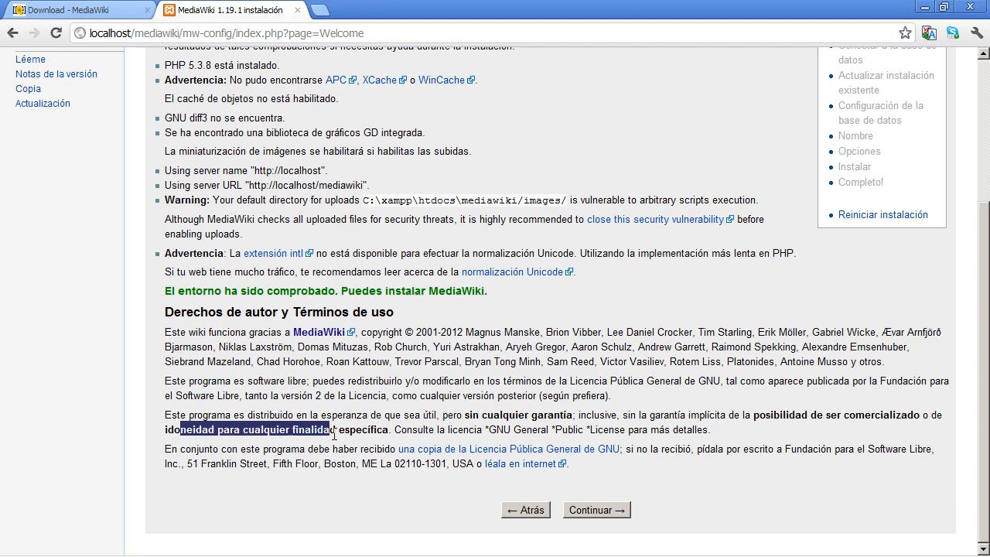
click(673, 457)
drag(165, 448, 396, 449)
click(289, 448)
drag(169, 449, 343, 448)
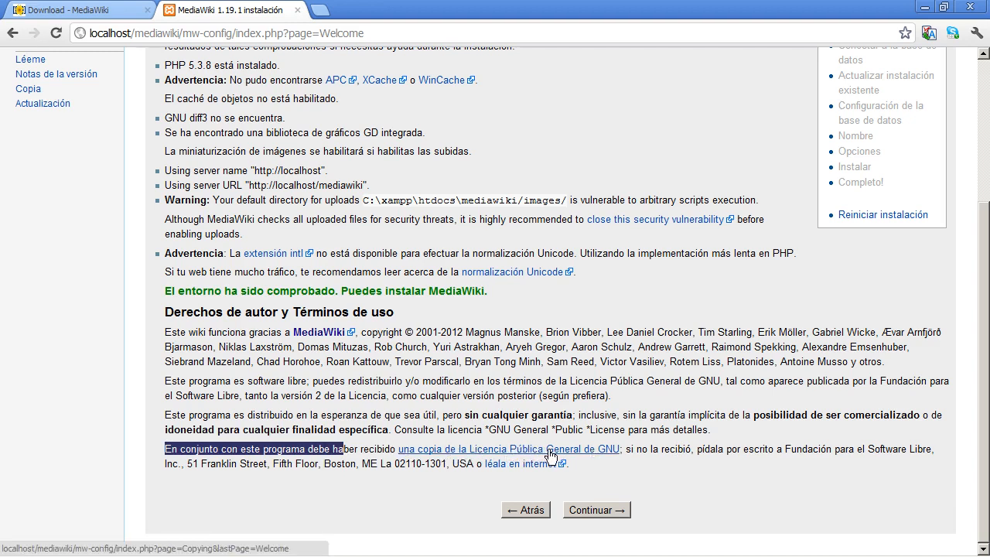
click(634, 450)
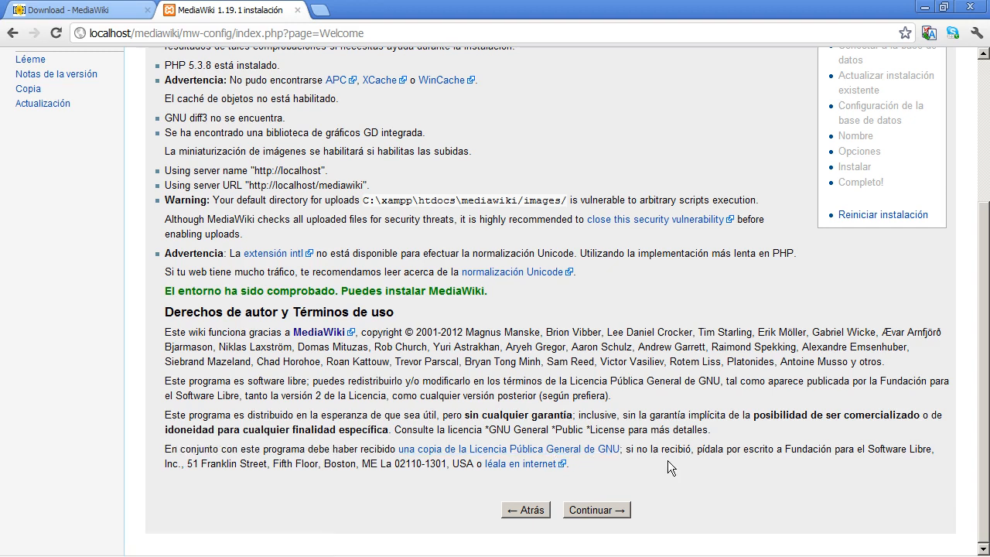
- Continue to the database connection page and review the list of compatible database systems
click(612, 510)
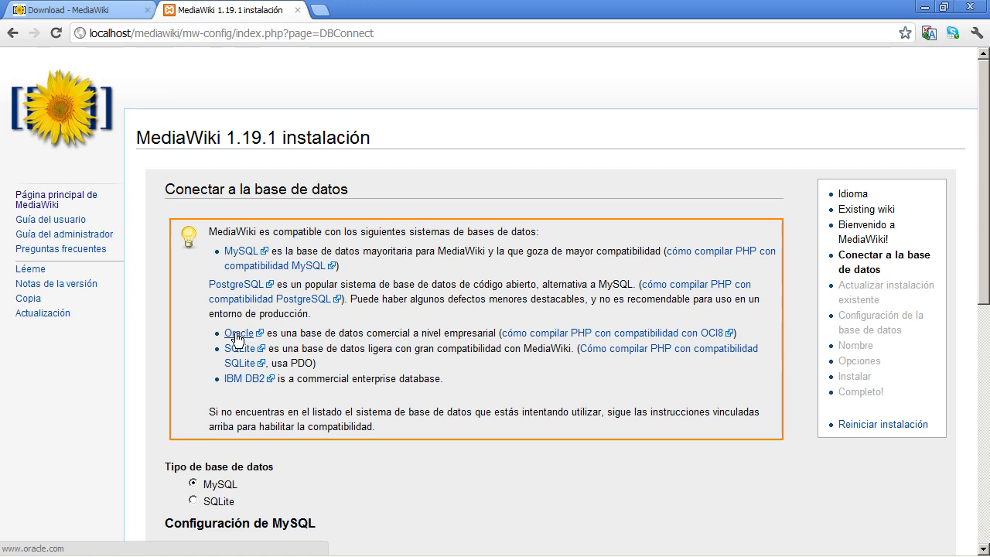
drag(268, 334, 497, 334)
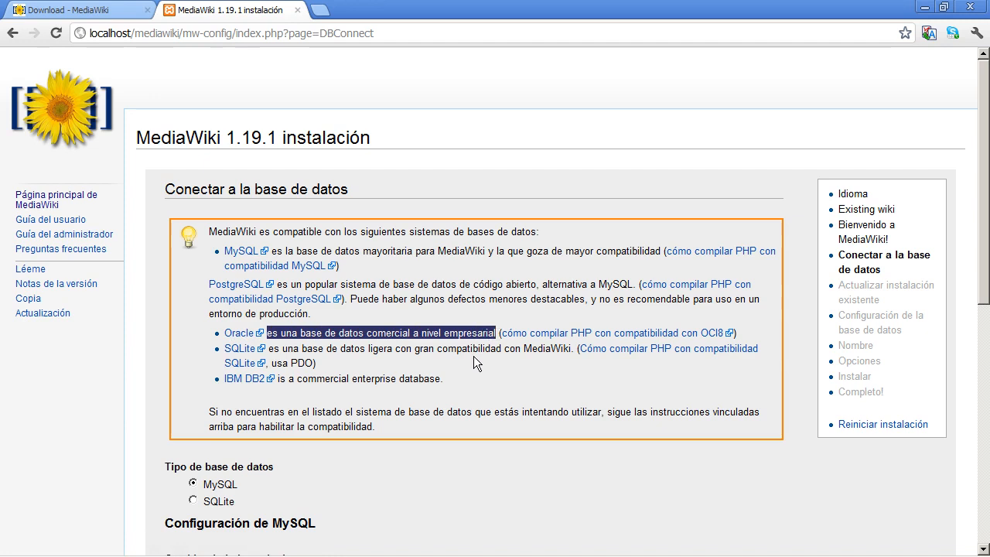
click(374, 337)
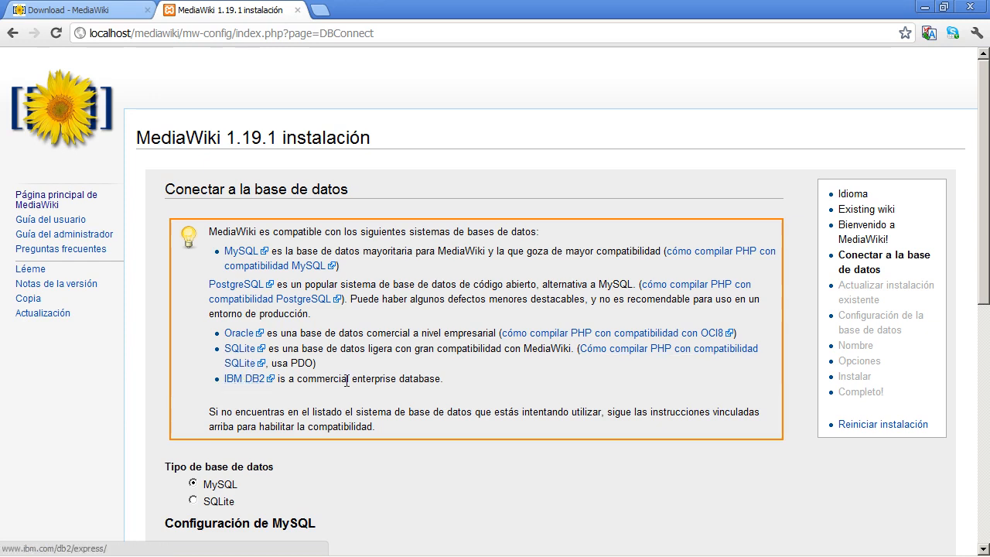
scroll(377, 317, down, 4)
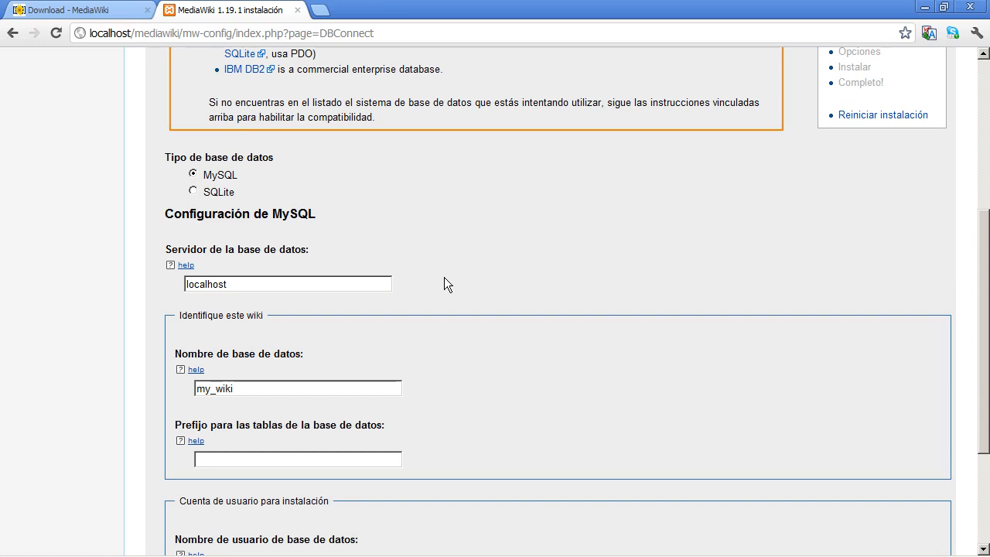
- Compare the SQLite option with the MySQL settings for server, database name, table prefix and installation account
click(193, 192)
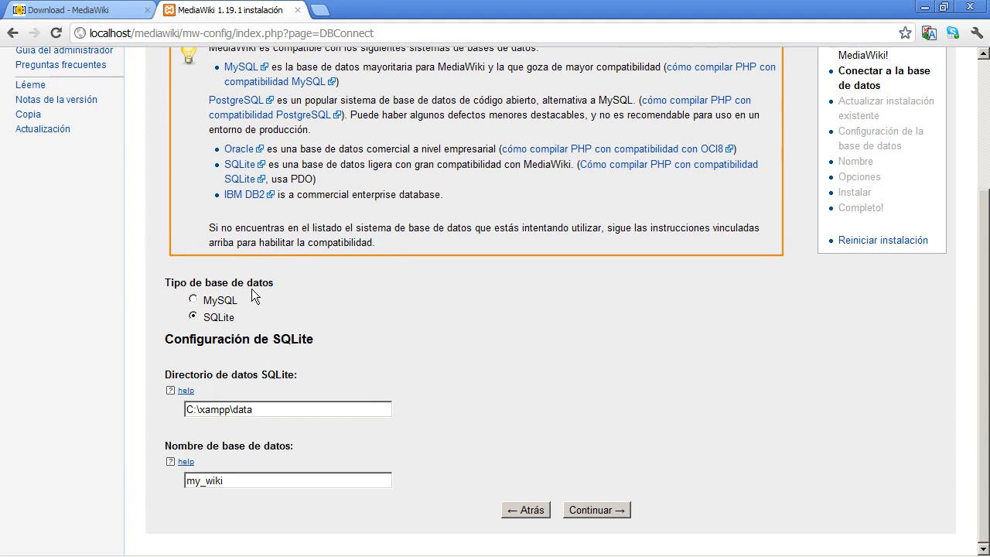
click(194, 299)
scroll(379, 286, down, 2)
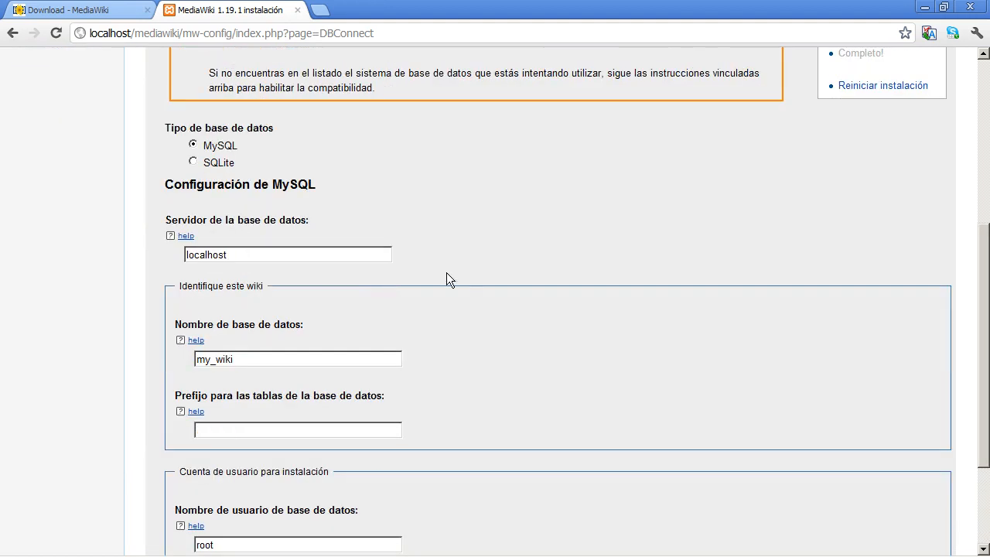
click(274, 255)
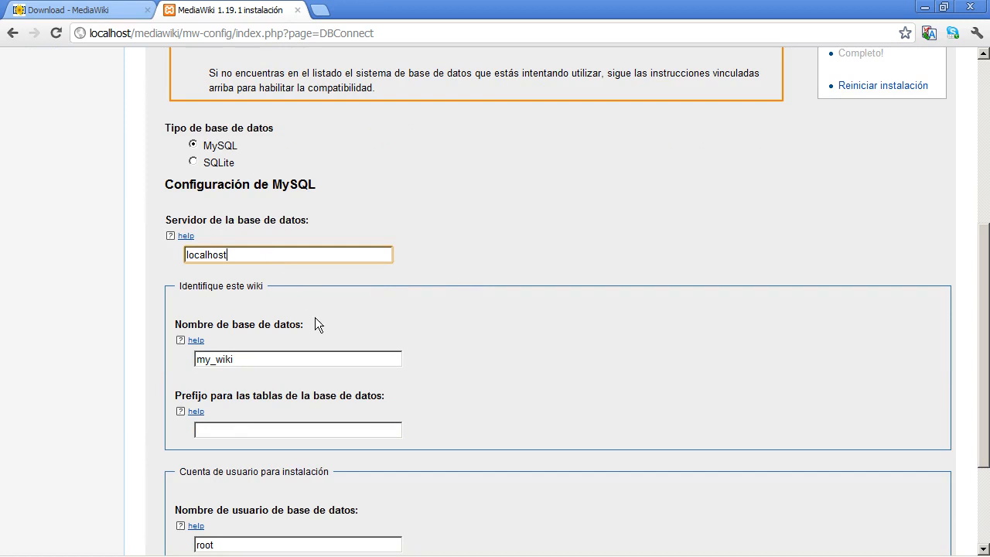
scroll(325, 301, down, 2)
click(287, 204)
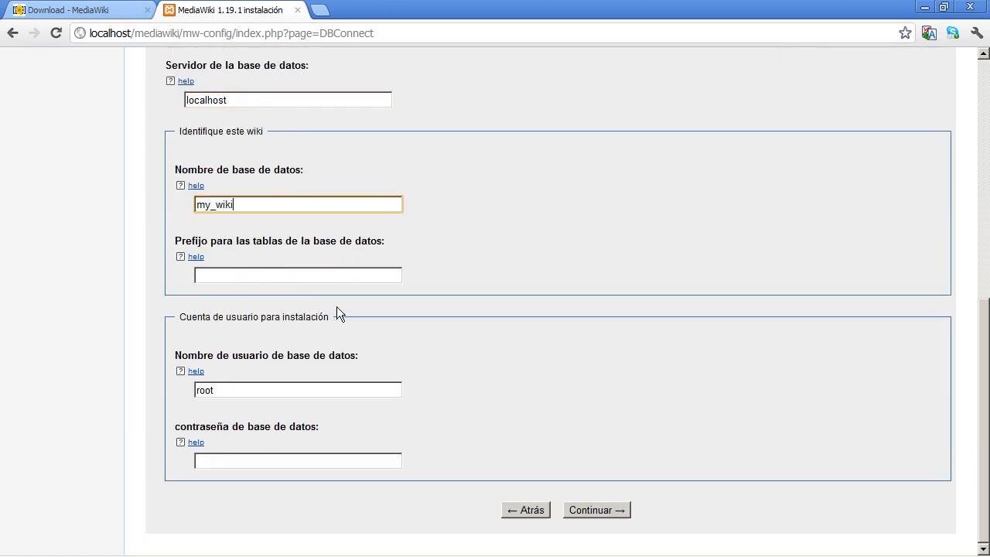
click(304, 275)
click(308, 389)
click(265, 464)
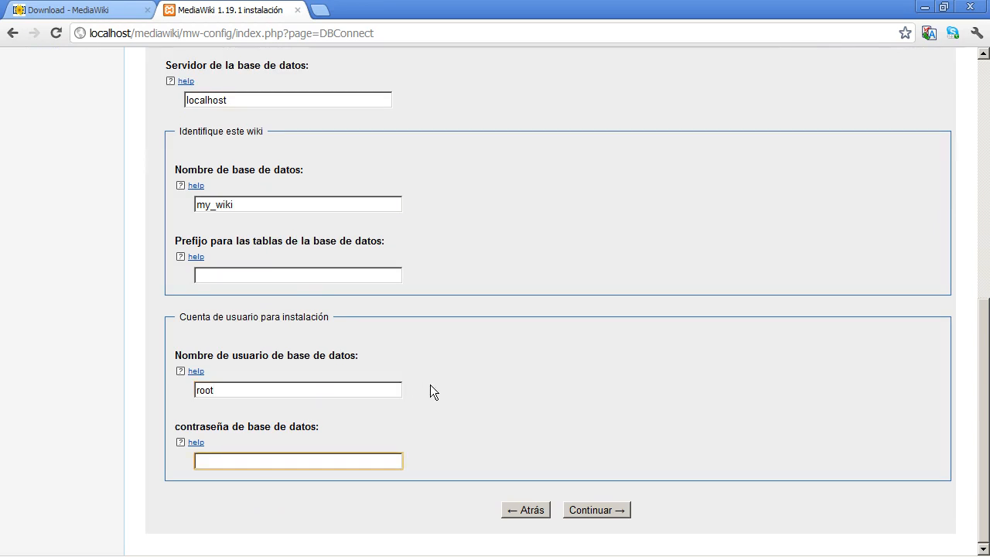
scroll(493, 332, up, 4)
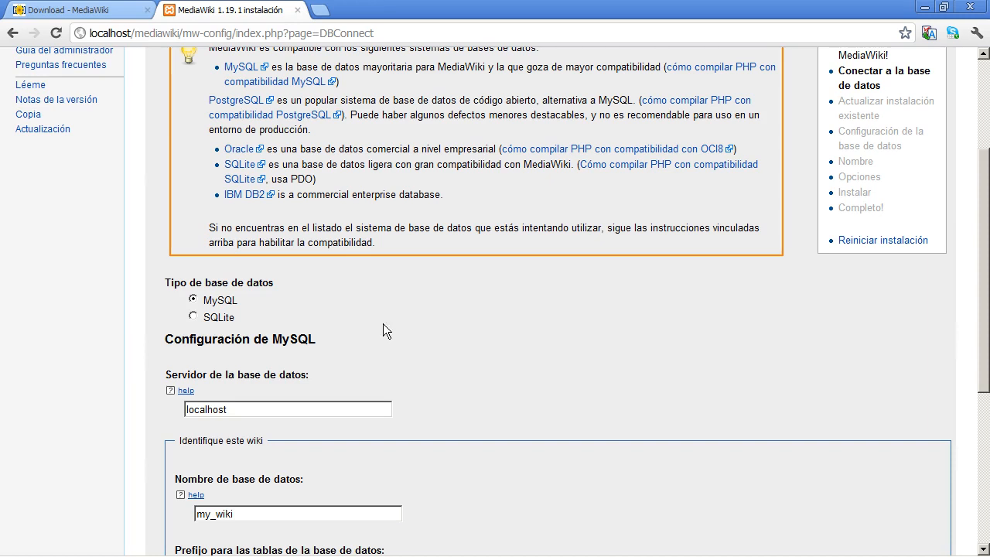
- Choose SQLite as the database type, keeping data directory C:\xampp\data and database name my_wiki, and continue the installation
click(194, 316)
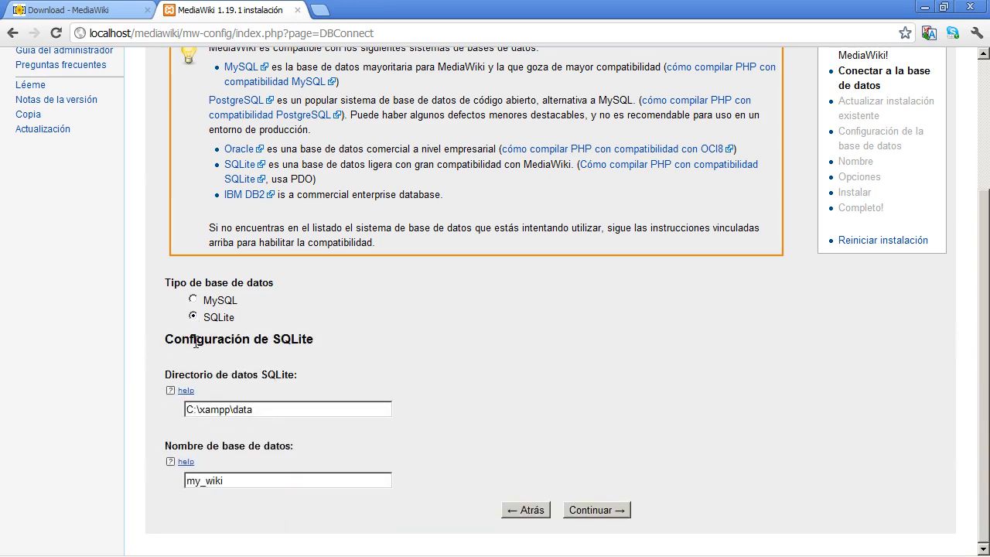
click(261, 406)
click(262, 481)
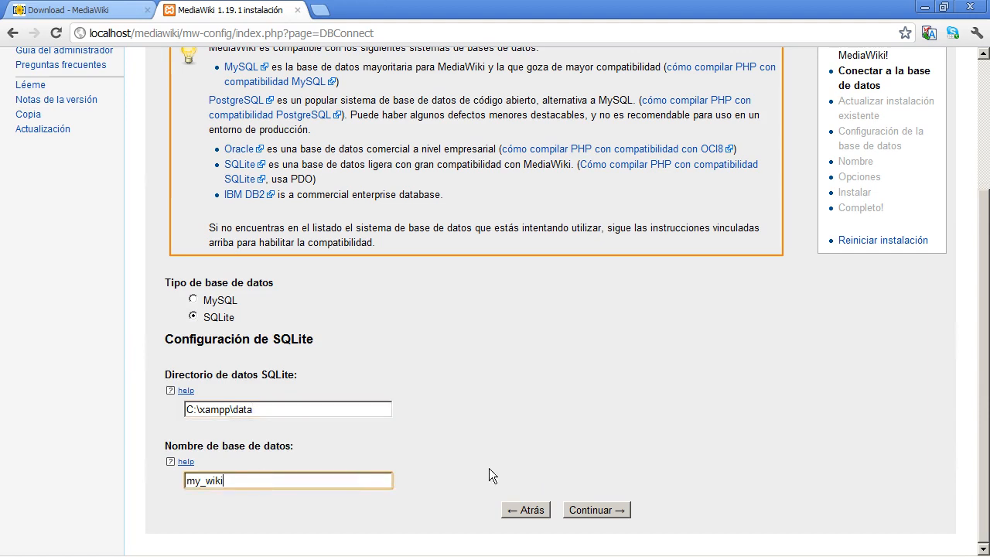
click(607, 510)
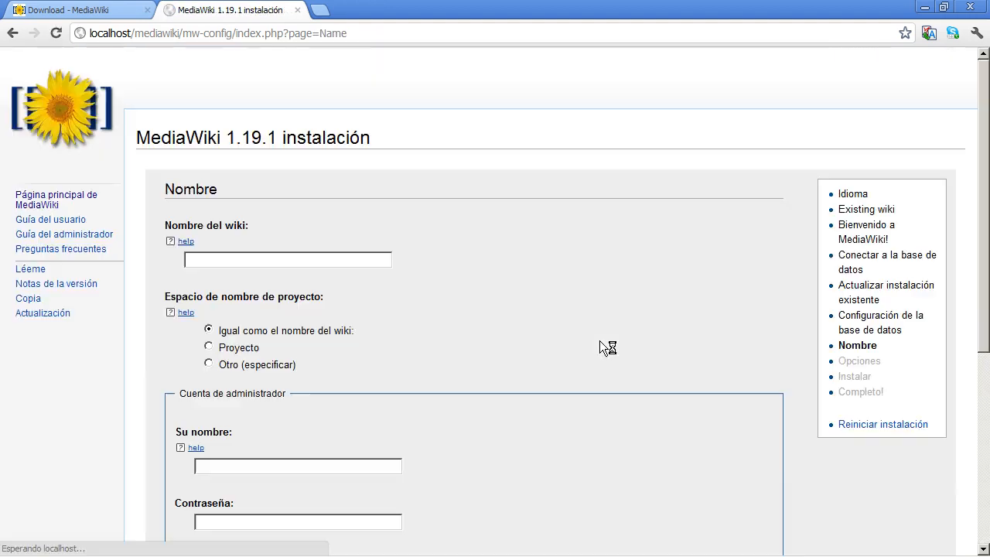
scroll(590, 352, down, 1)
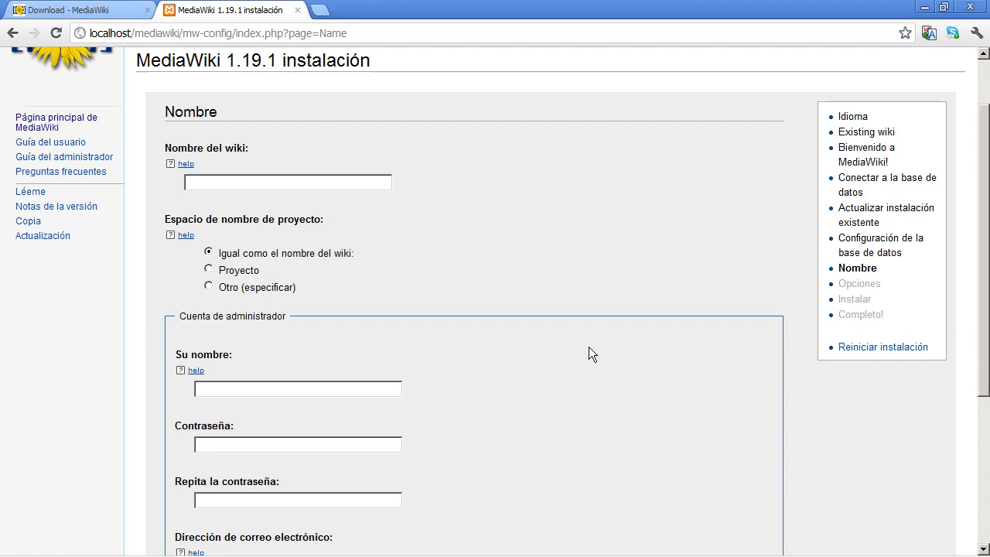
key(alt+Tab)
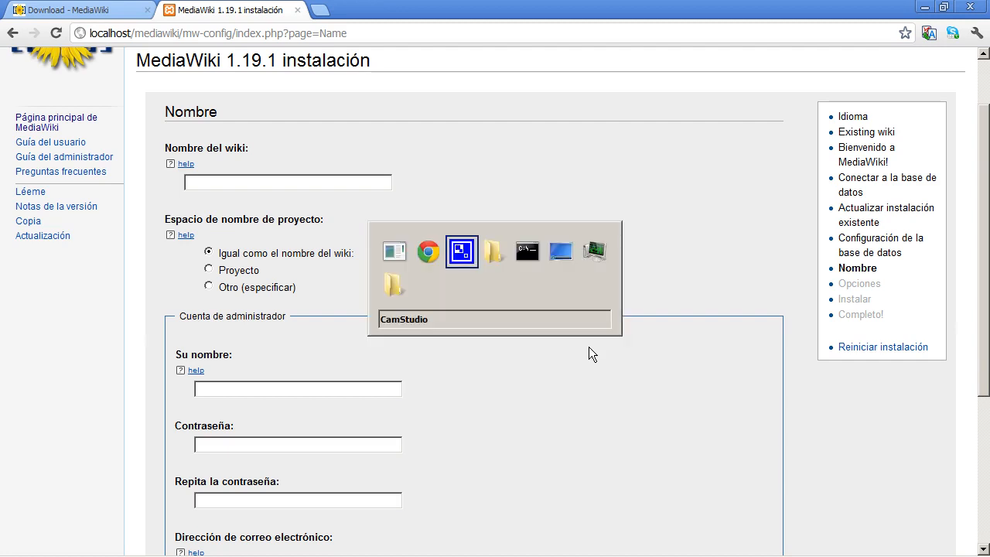